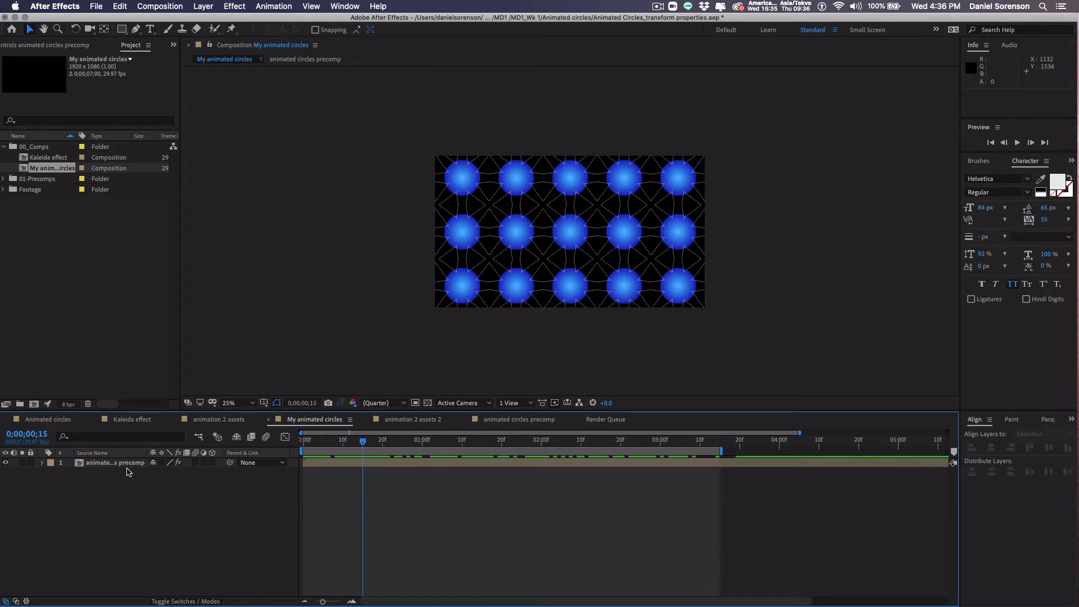
# Rename the My animated circles composition to the author's first and last name followed by _Week1, joined with underscores
pyautogui.press('super+k')
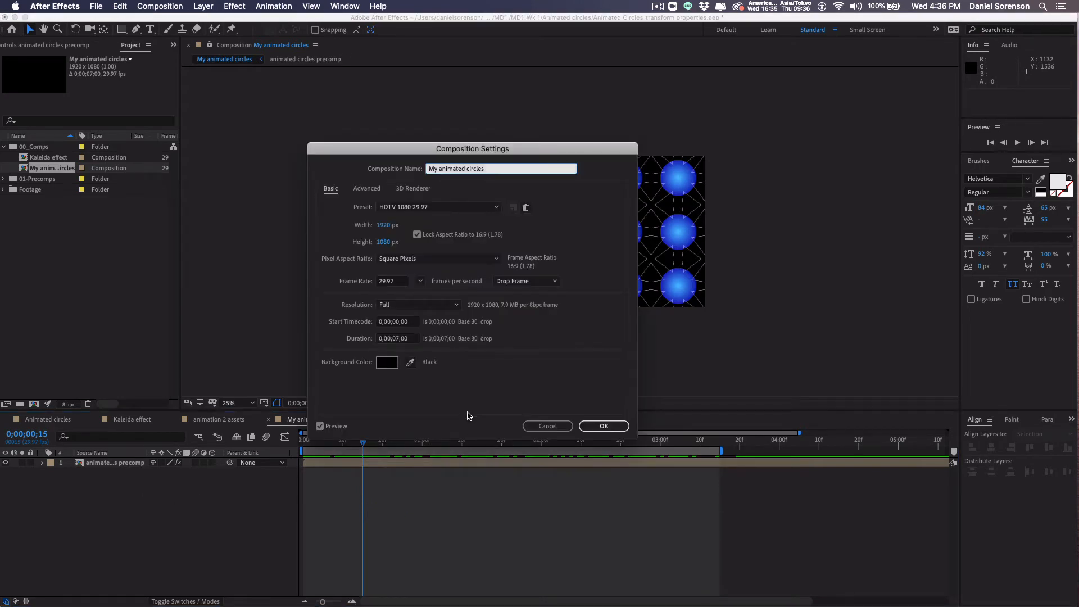
pyautogui.click(553, 428)
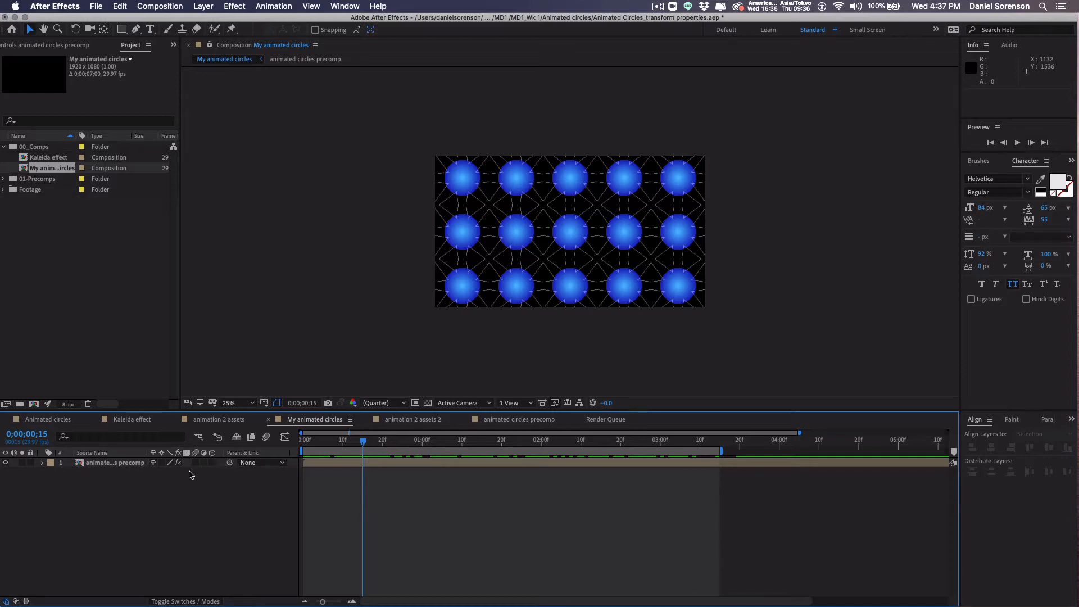
pyautogui.click(129, 465)
pyautogui.click(130, 466)
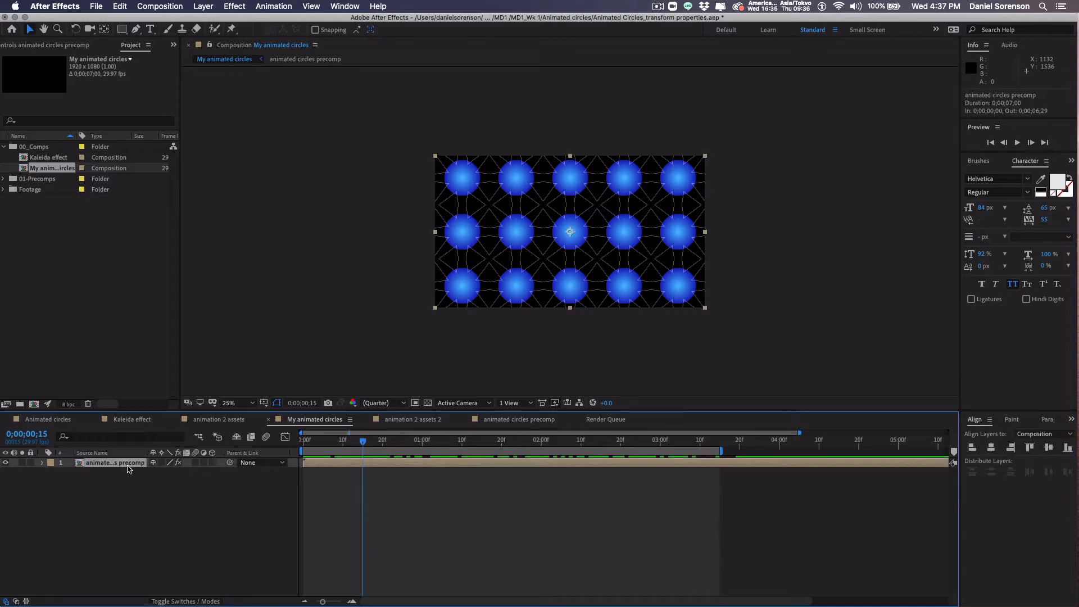
pyautogui.press('super+k')
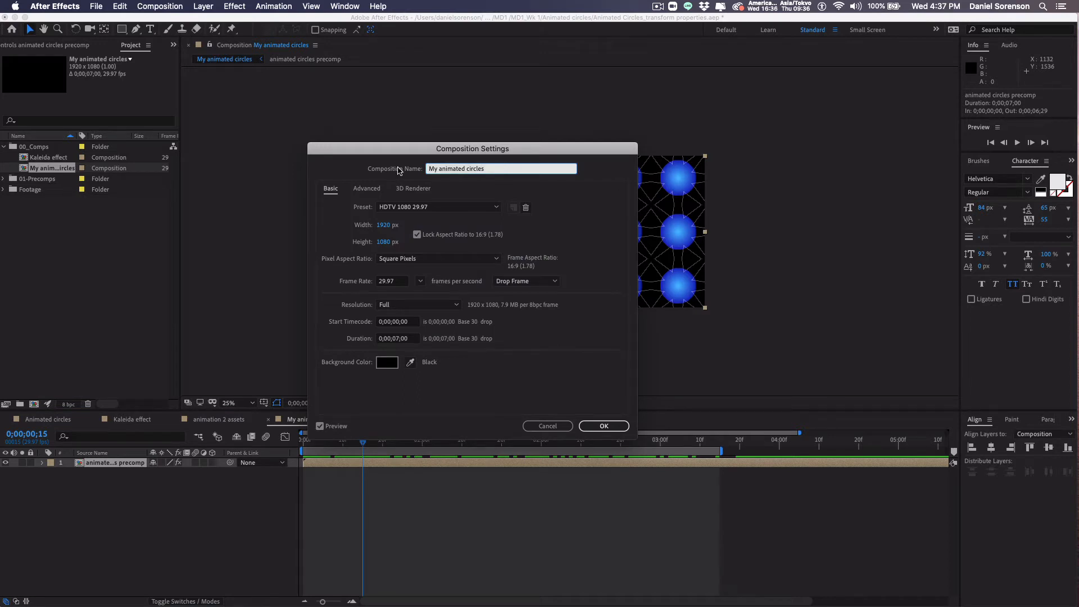
pyautogui.write('Daniel')
pyautogui.write('_Sorenson')
pyautogui.write('_1')
pyautogui.write('Week1')
pyautogui.click(596, 425)
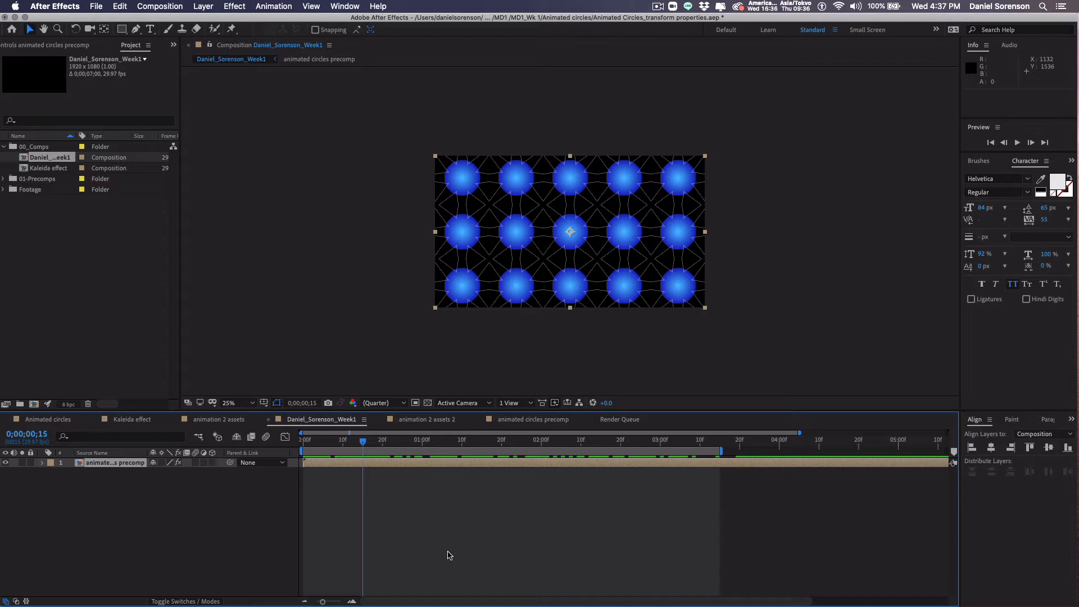
# Add the renamed composition to the render queue and accept its render settings with Best quality, Full resolution and Work Area Only
pyautogui.press('super+m')
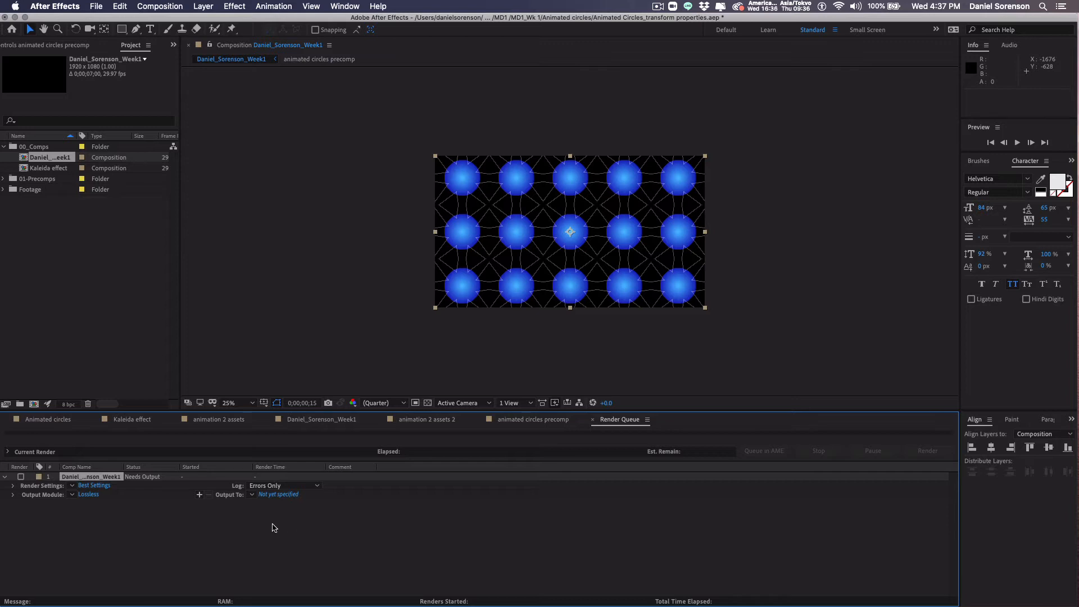
pyautogui.click(103, 486)
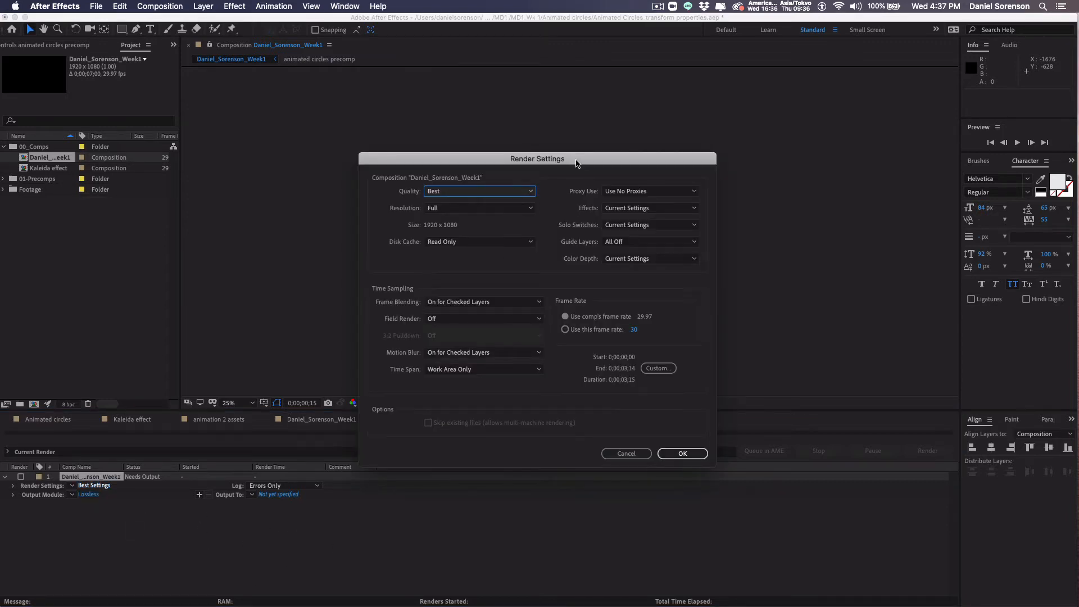
pyautogui.moveTo(576, 163); pyautogui.dragTo(457, 117)
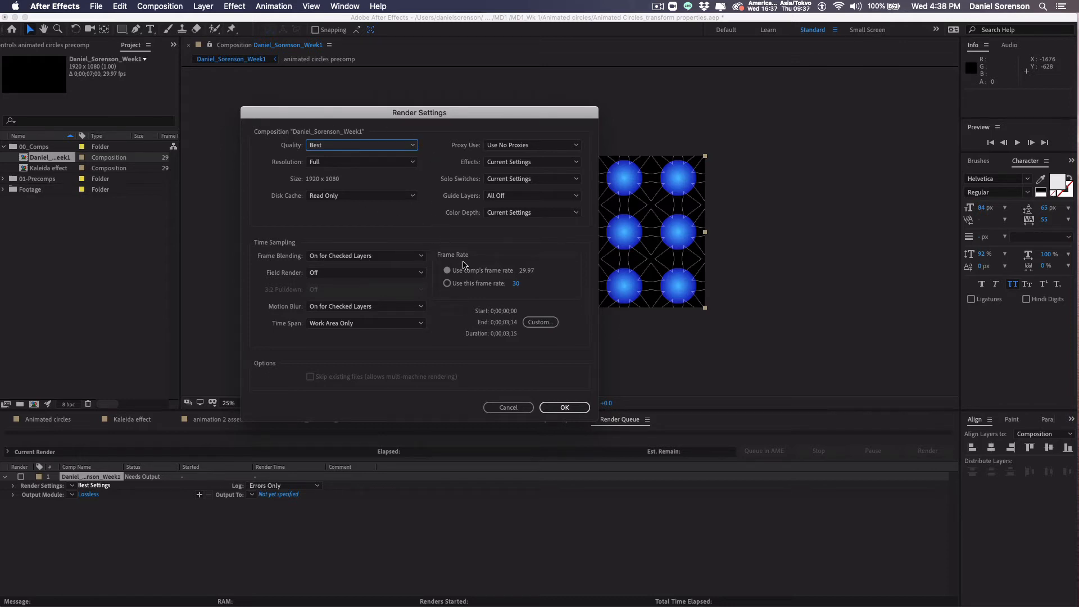
pyautogui.click(563, 407)
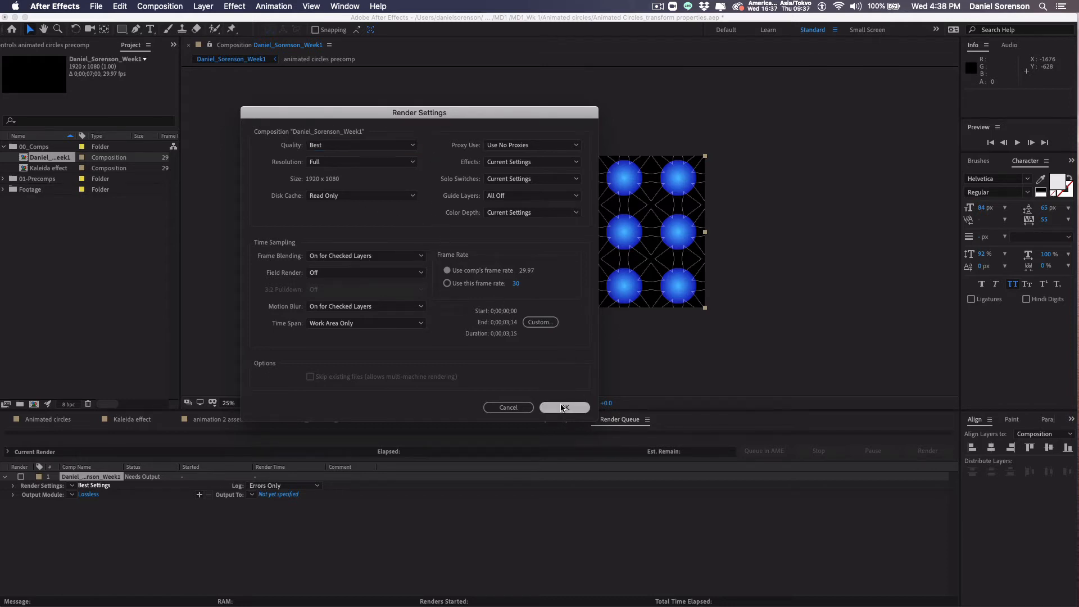
# Set the output module's QuickTime video codec to Apple ProRes 4444
pyautogui.click(90, 495)
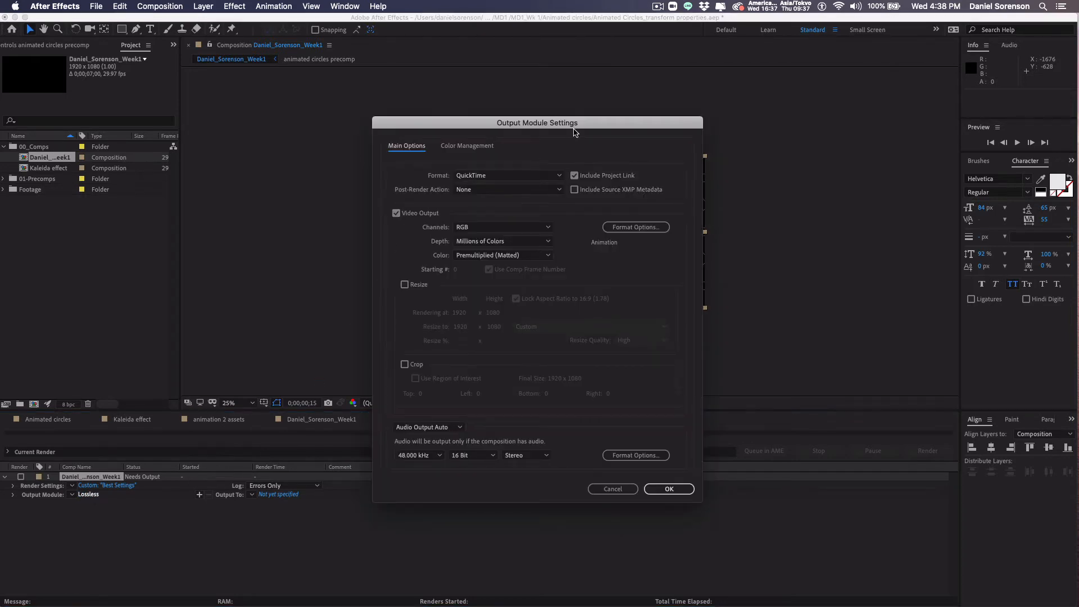
pyautogui.moveTo(573, 126); pyautogui.dragTo(467, 72)
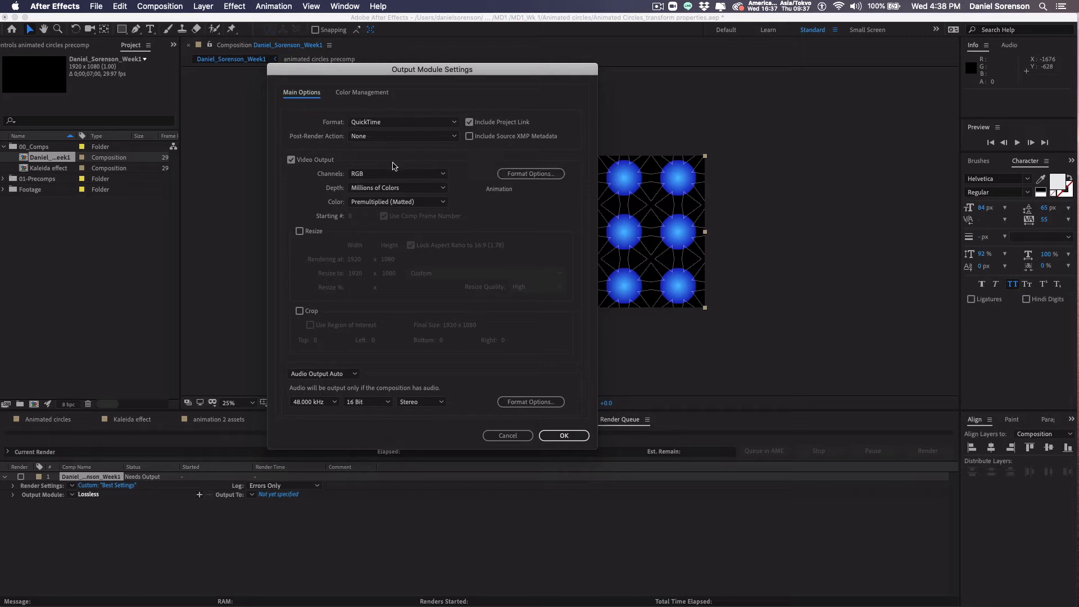
pyautogui.click(530, 174)
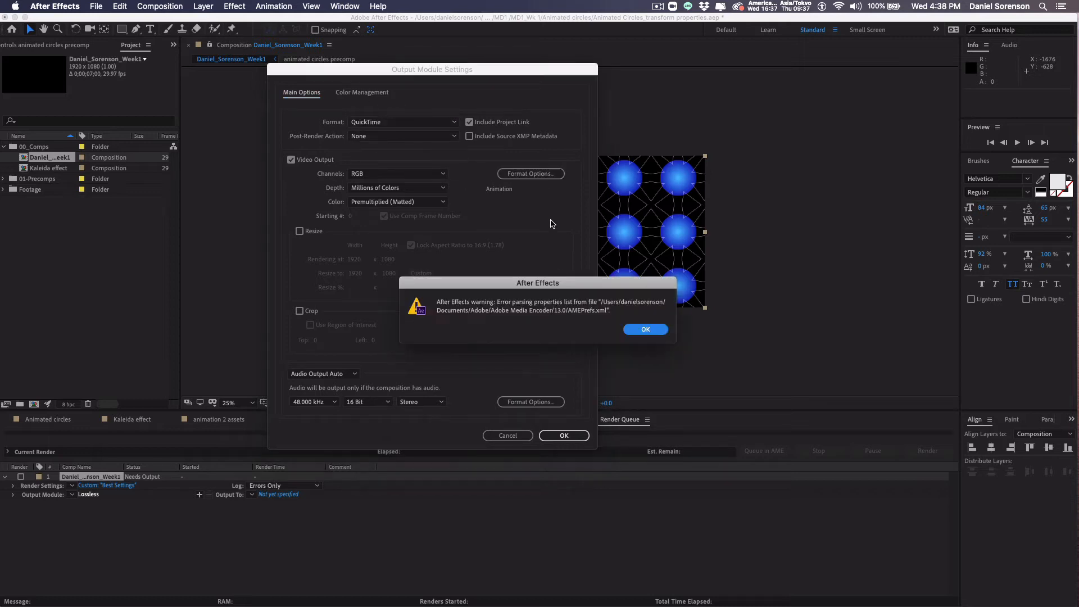
pyautogui.click(646, 330)
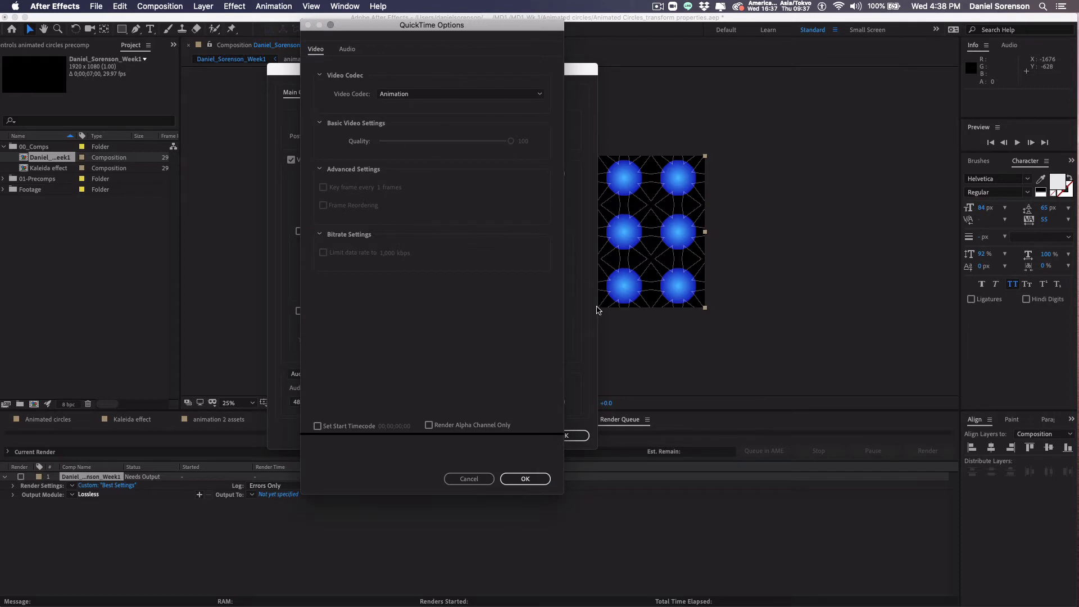
pyautogui.click(537, 95)
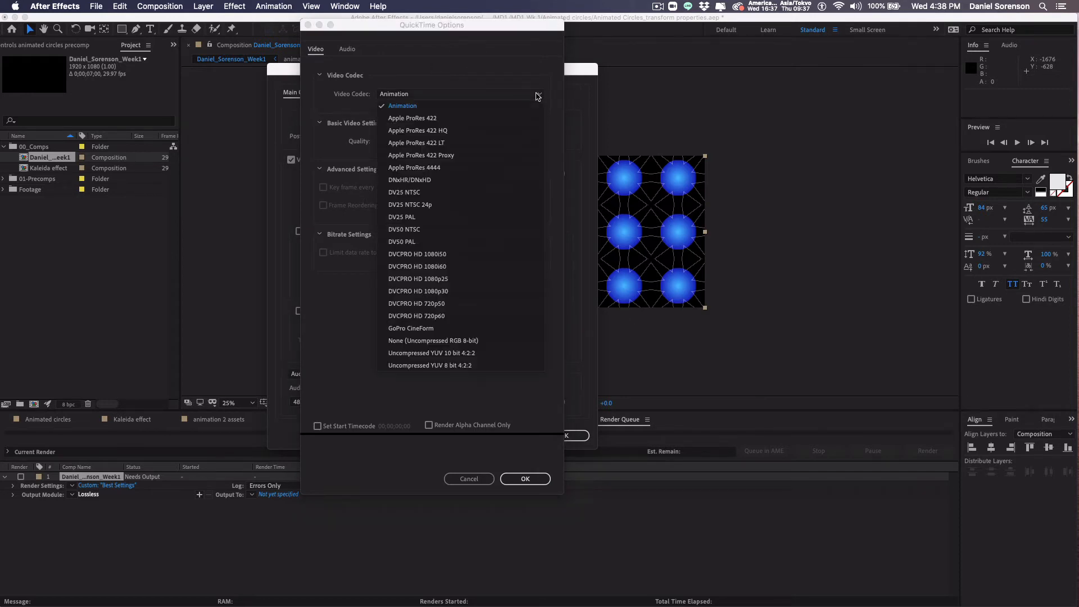
pyautogui.click(422, 167)
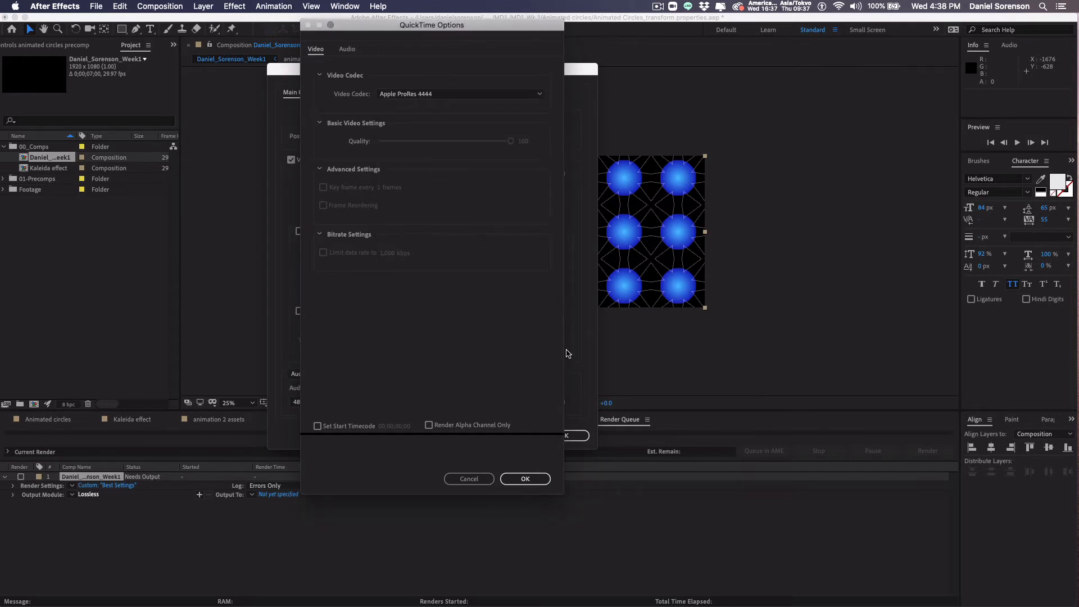
pyautogui.click(525, 478)
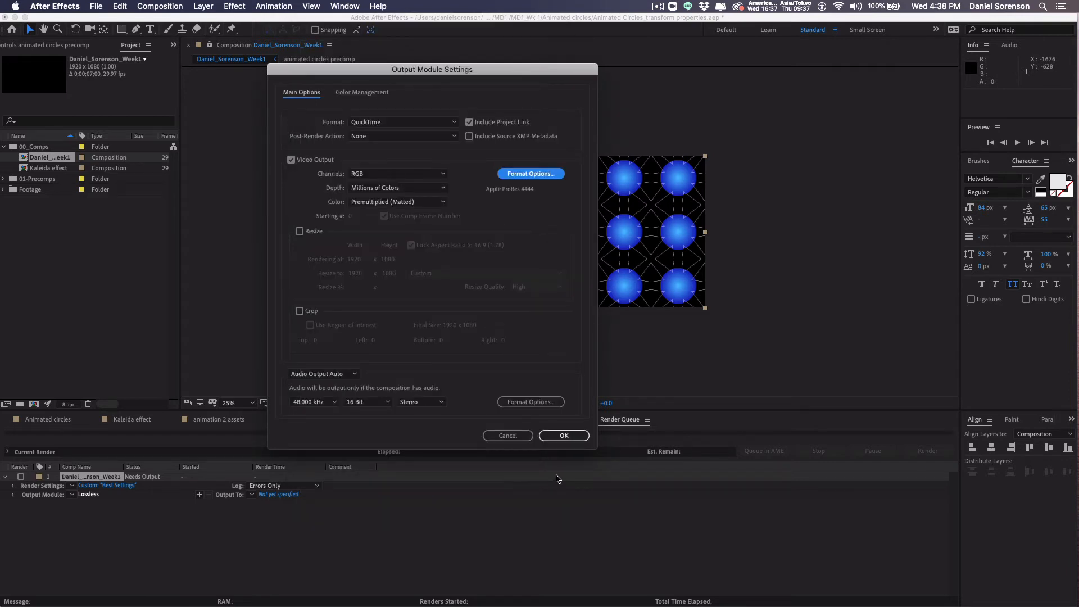
pyautogui.press('Return')
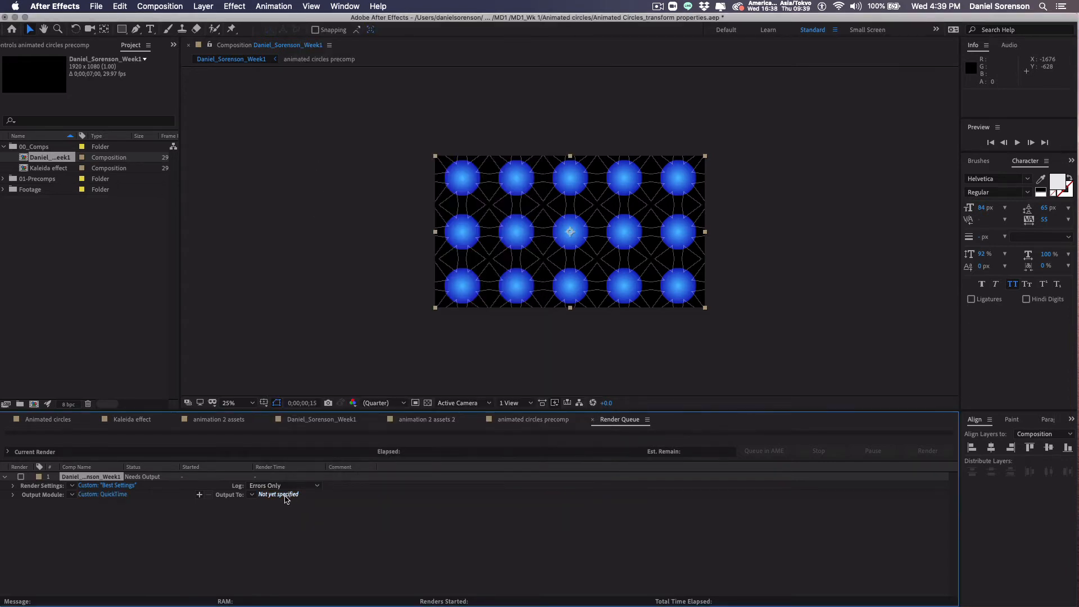
# Output the movie to a new Desktop folder named with the author's full name plus _week 1, and render it
pyautogui.click(278, 494)
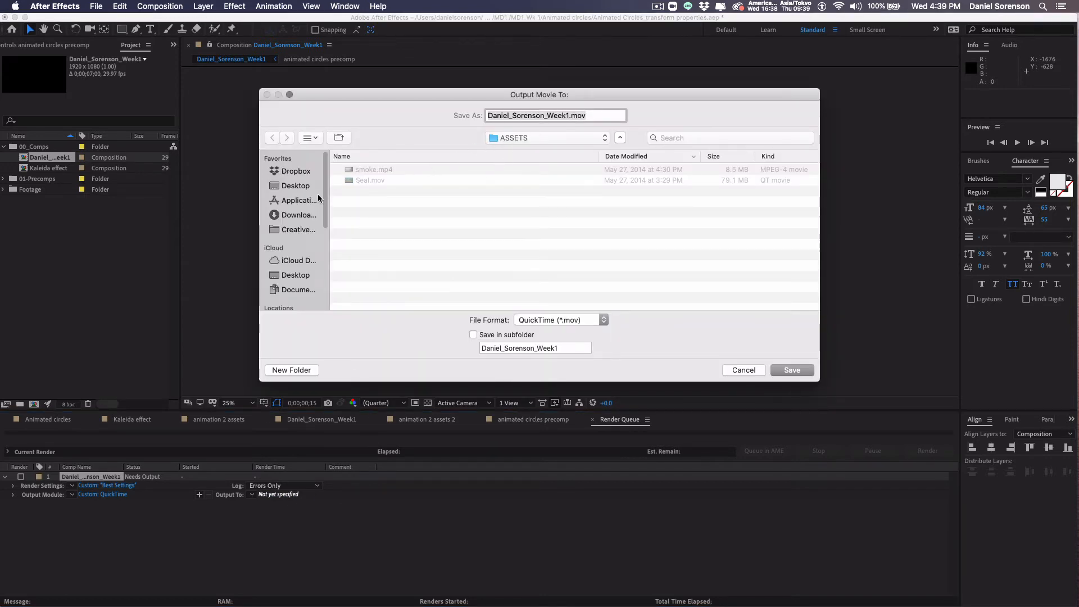
pyautogui.click(300, 186)
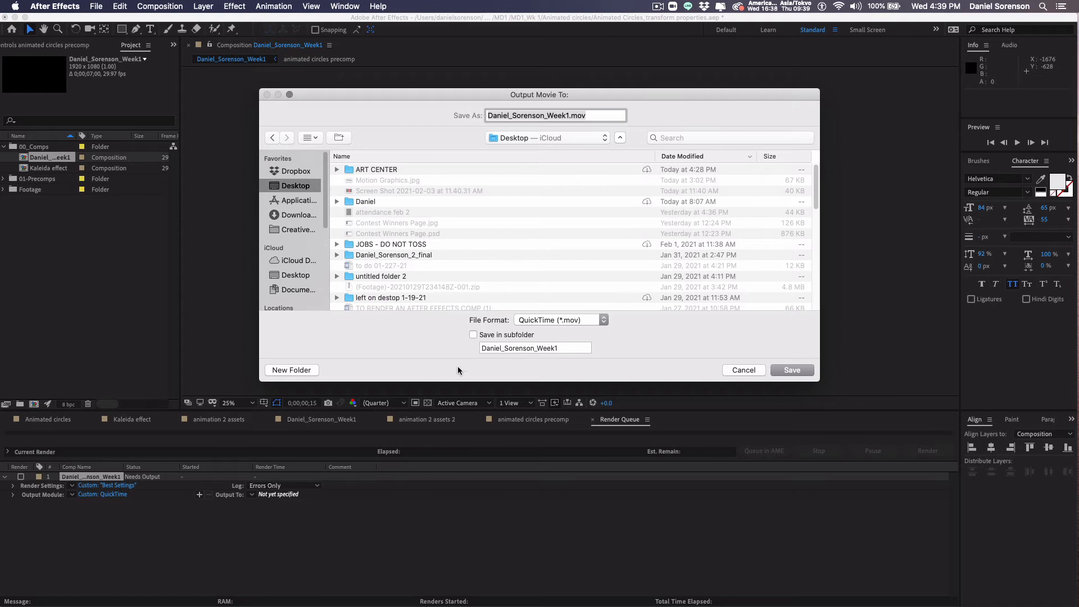
pyautogui.click(298, 370)
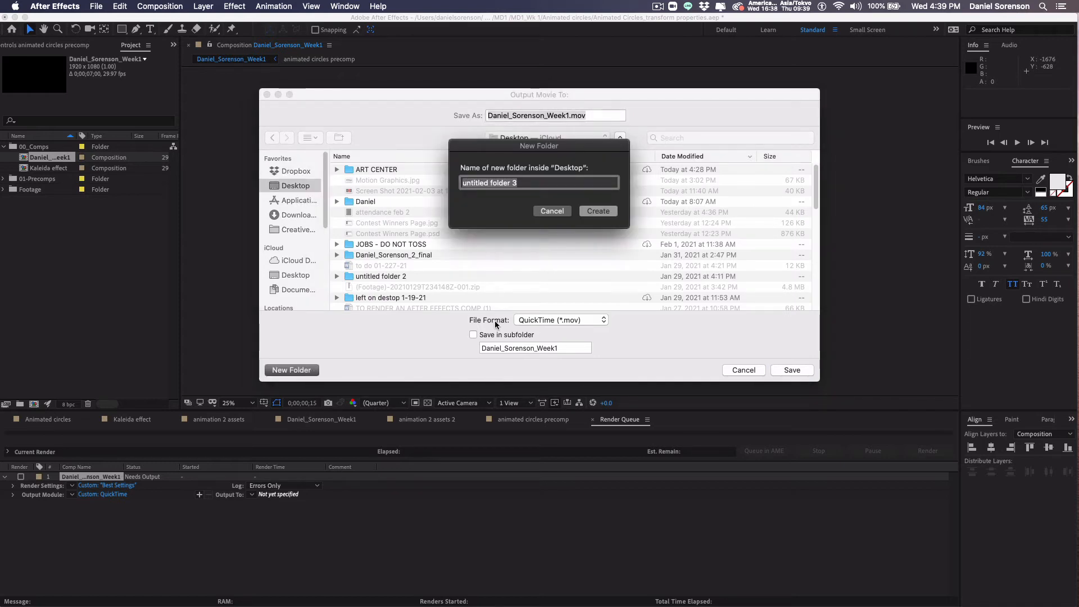
pyautogui.write('Daniel')
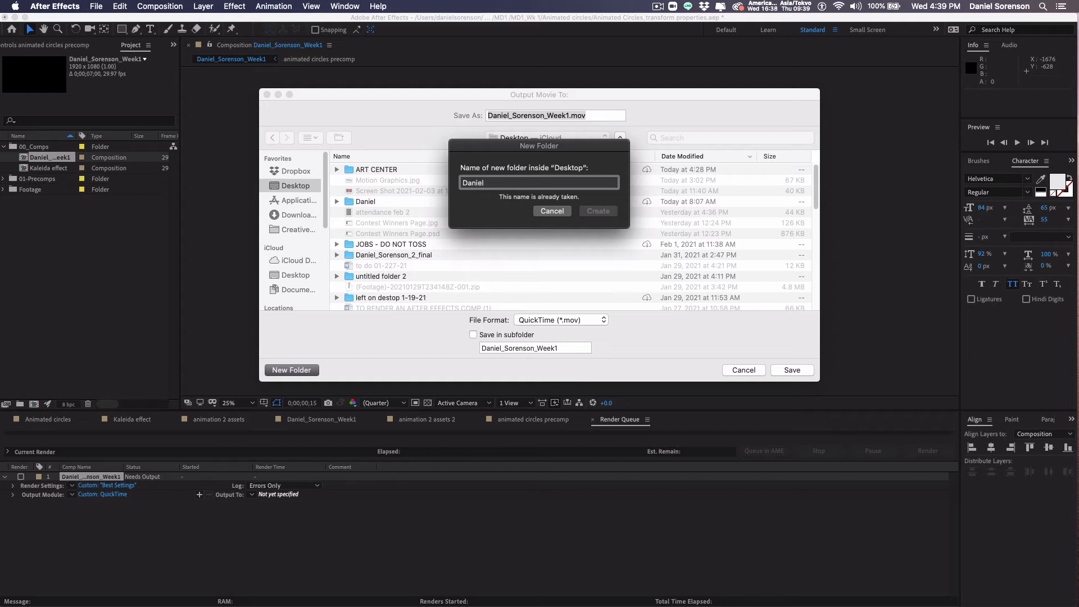
pyautogui.write('_Sorenson')
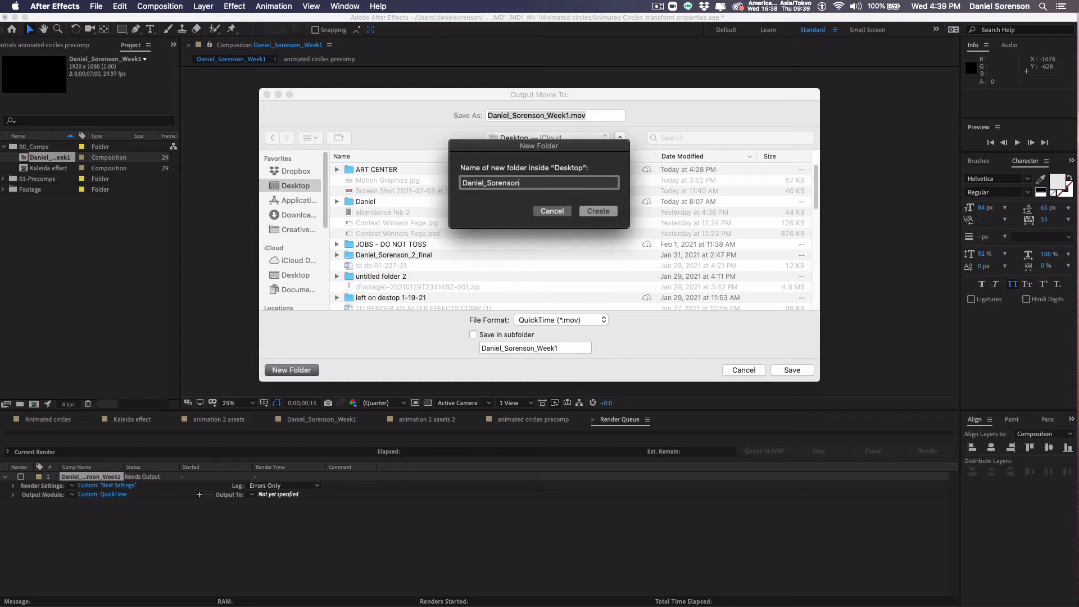
pyautogui.write('_week 1')
pyautogui.press('Return')
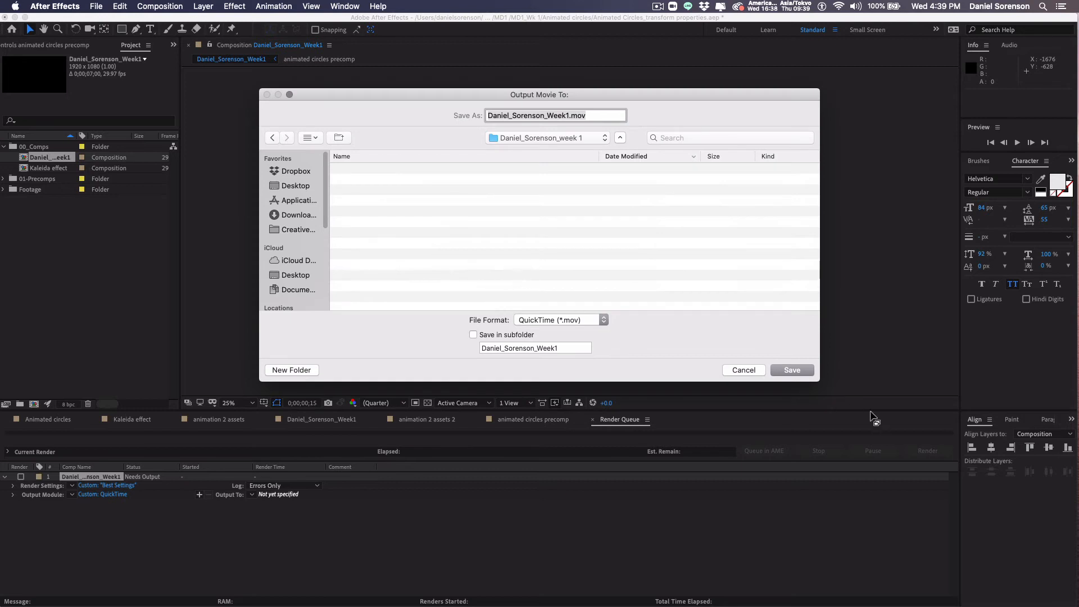
pyautogui.click(791, 371)
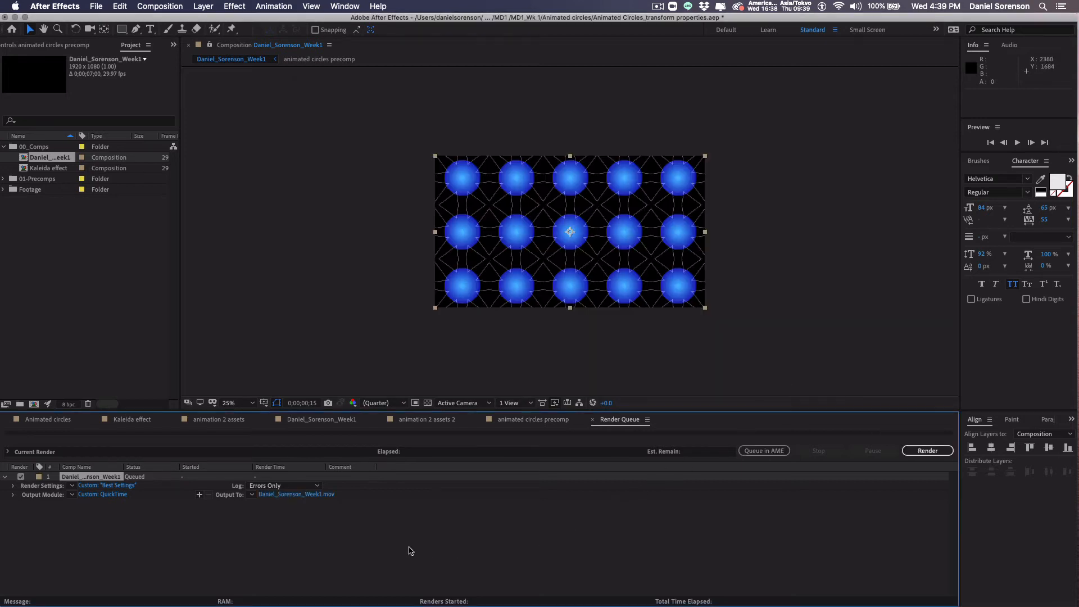
pyautogui.click(926, 450)
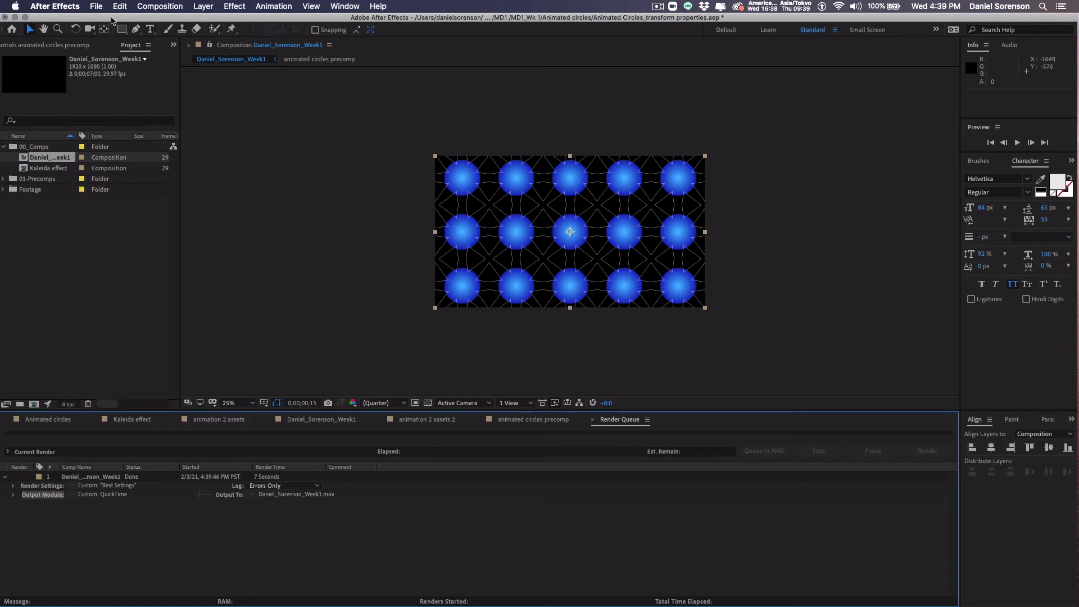
# Save the project and start collecting its files with the None (Project Only) source option
pyautogui.click(96, 7)
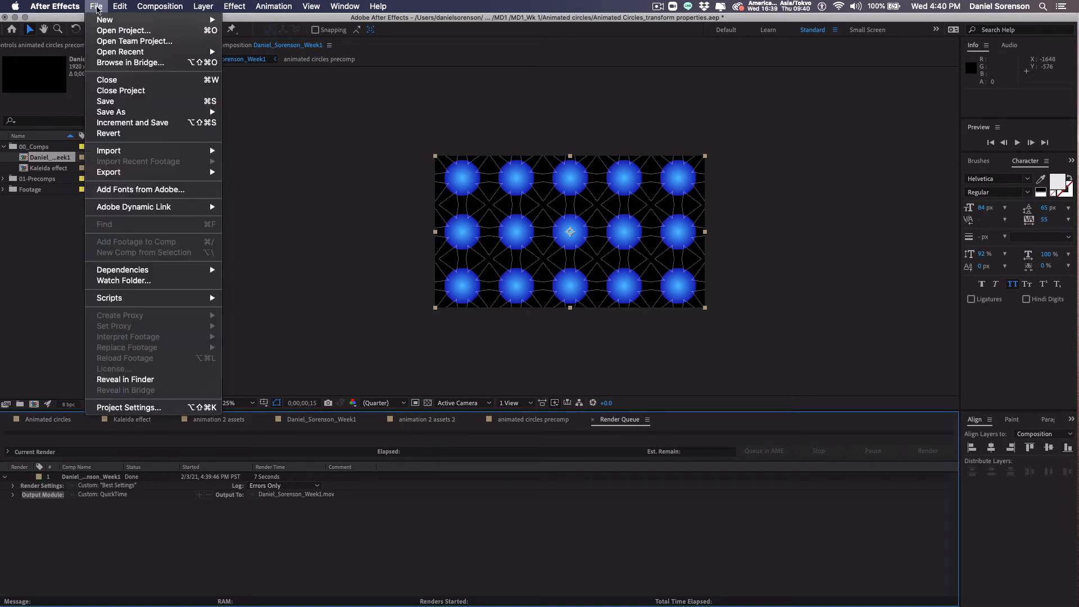
pyautogui.moveTo(127, 272)
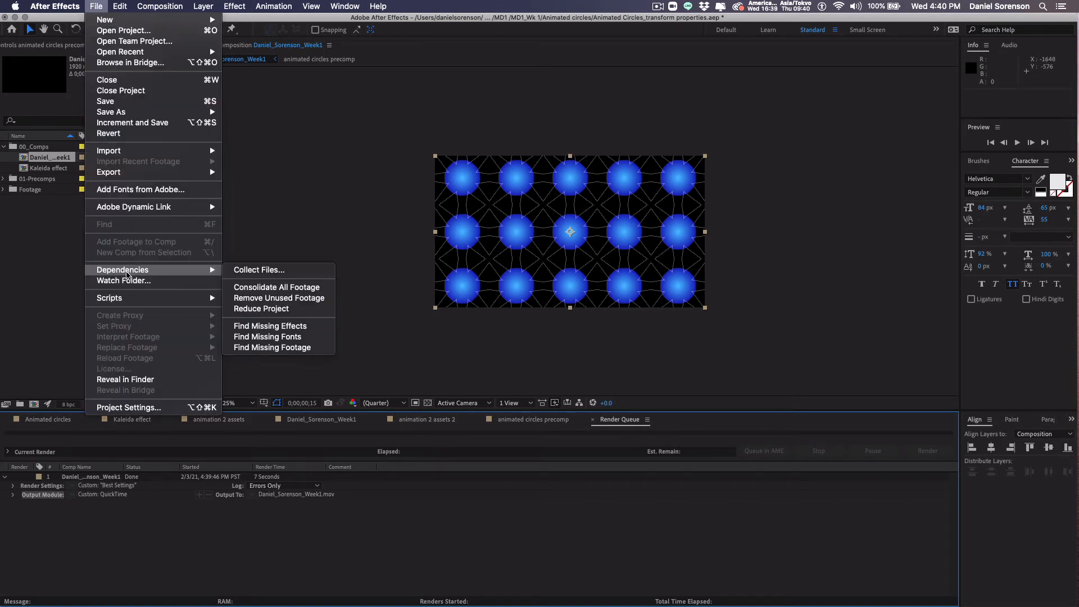
pyautogui.click(256, 271)
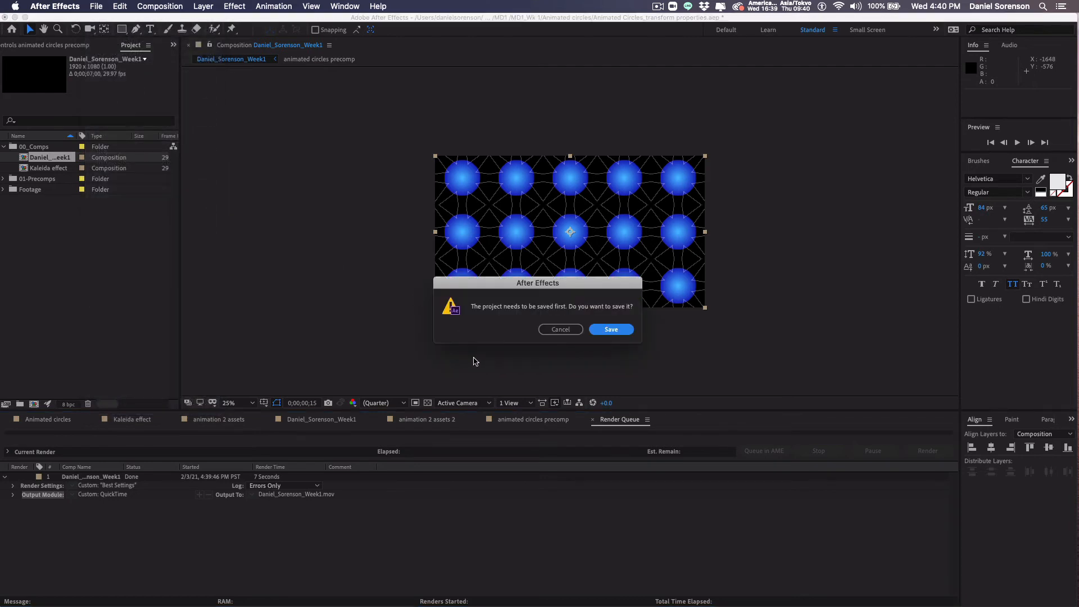
pyautogui.click(612, 333)
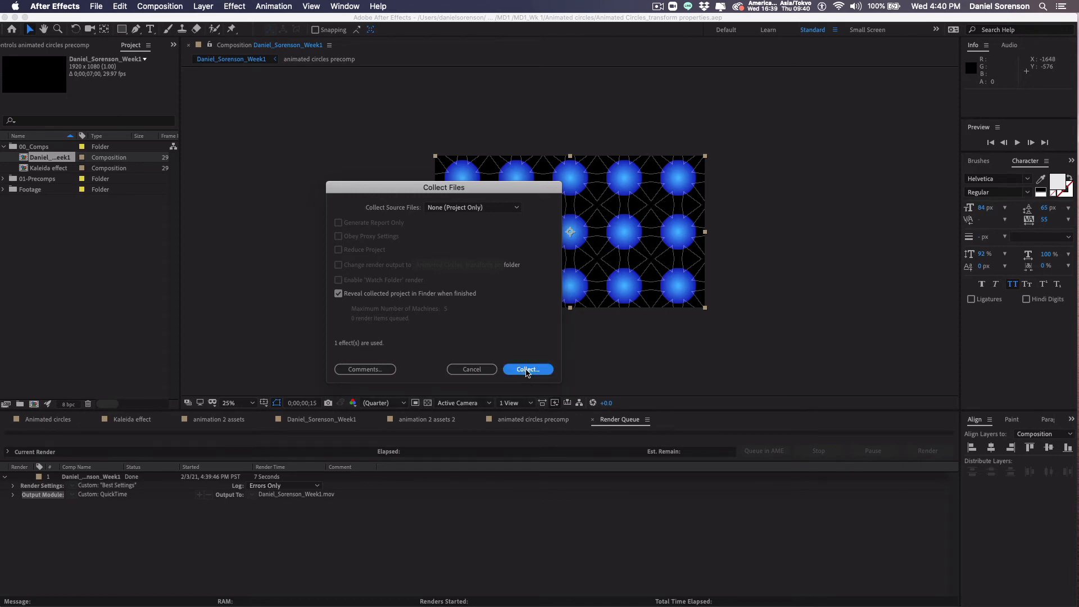
pyautogui.click(526, 370)
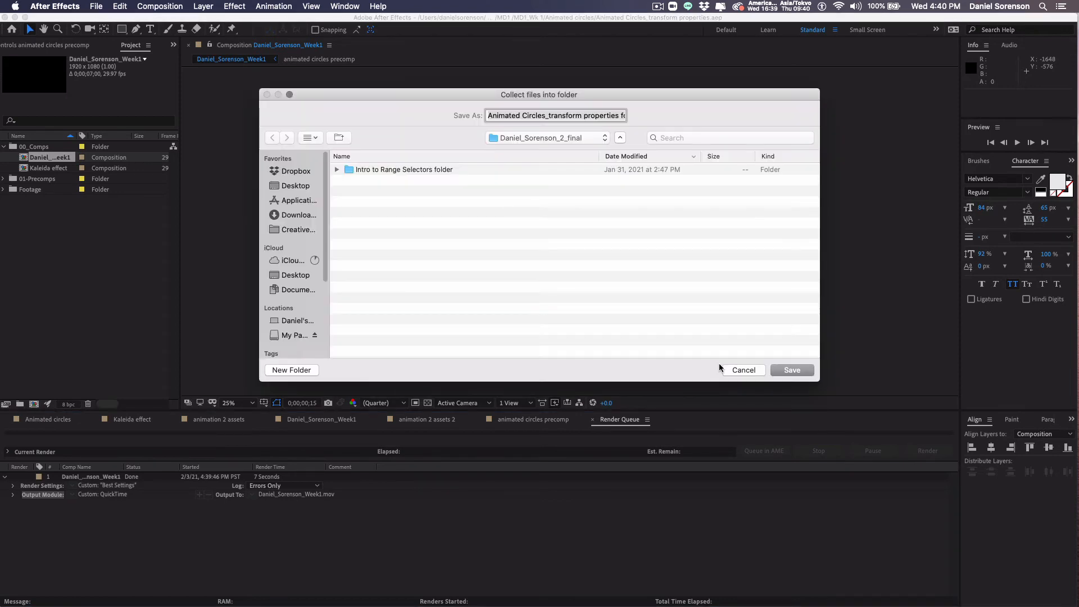
# Save the collected files inside the Desktop's week 1 folder, naming the collection with the author's full name plus _Week1, and return to the project
pyautogui.click(301, 188)
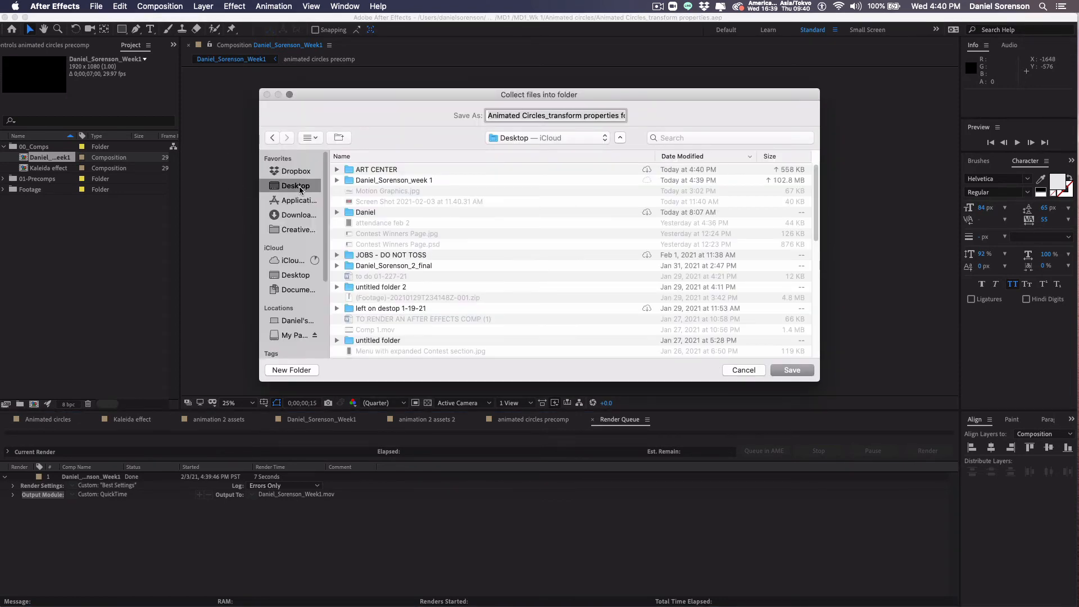
pyautogui.click(410, 181)
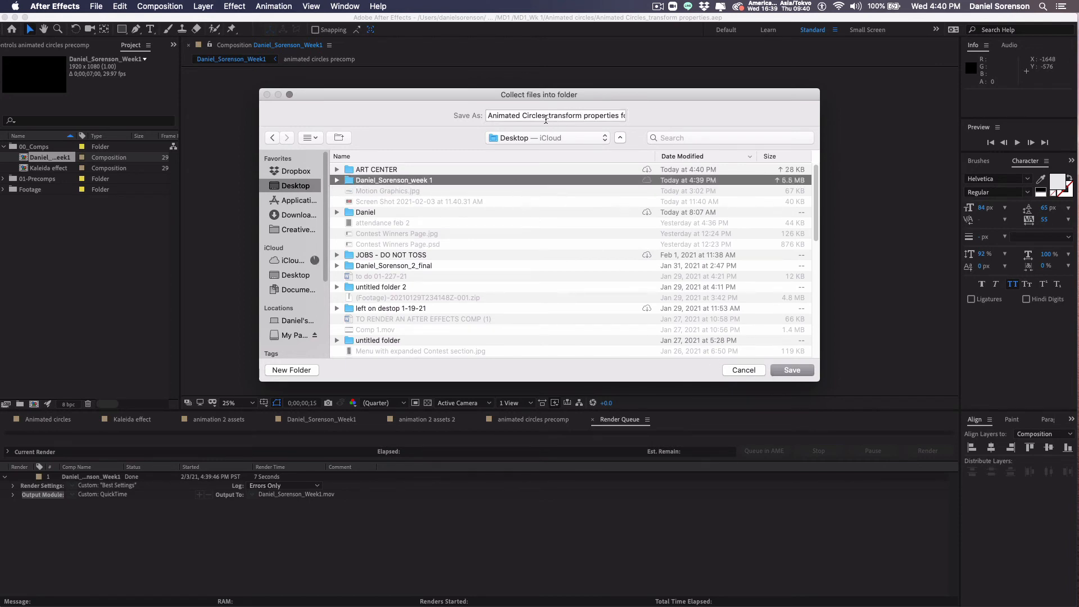
pyautogui.click(543, 116)
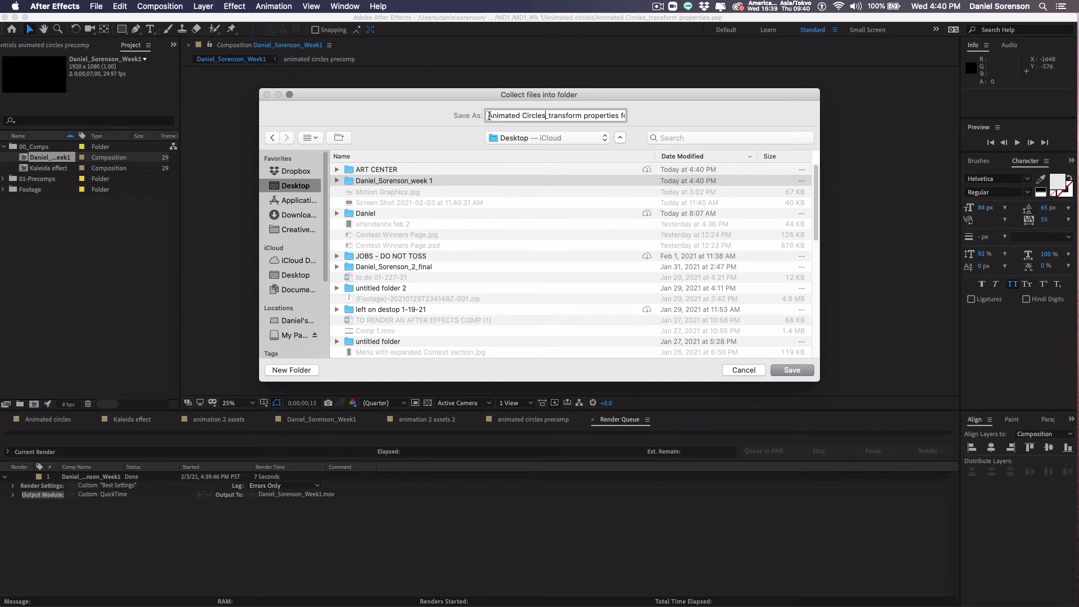
pyautogui.moveTo(488, 116); pyautogui.dragTo(624, 118)
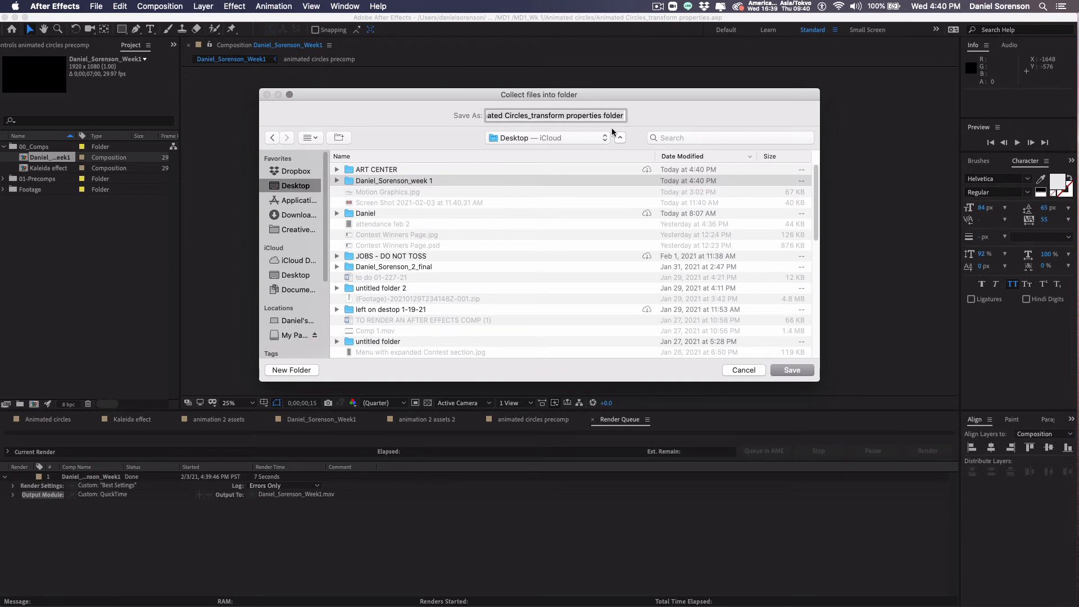
pyautogui.write('Daniel')
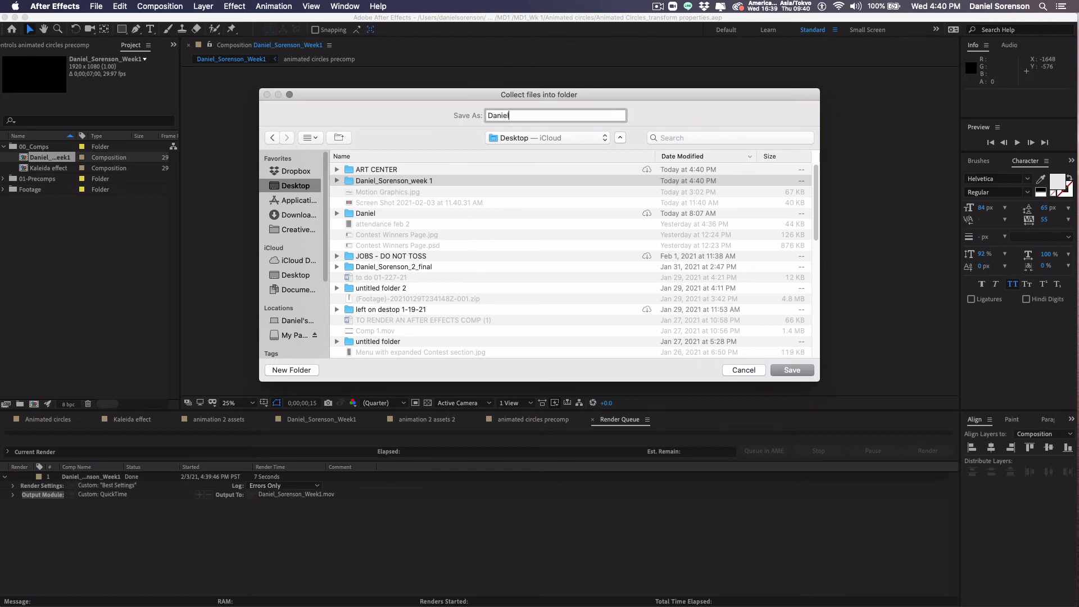
pyautogui.write('_Sorenson_Week1')
pyautogui.press('Return')
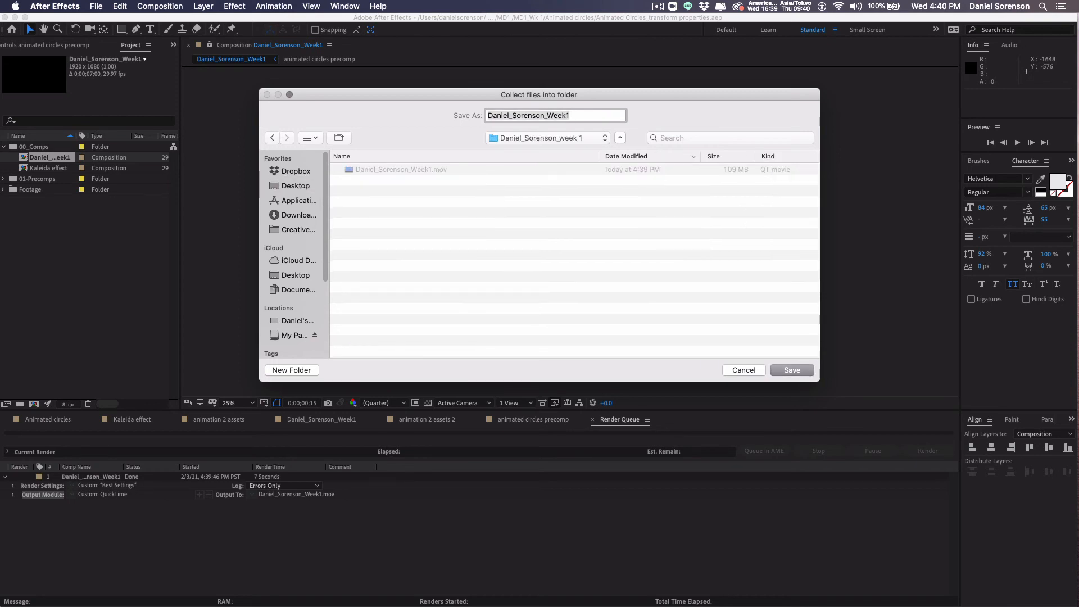
pyautogui.press('Return')
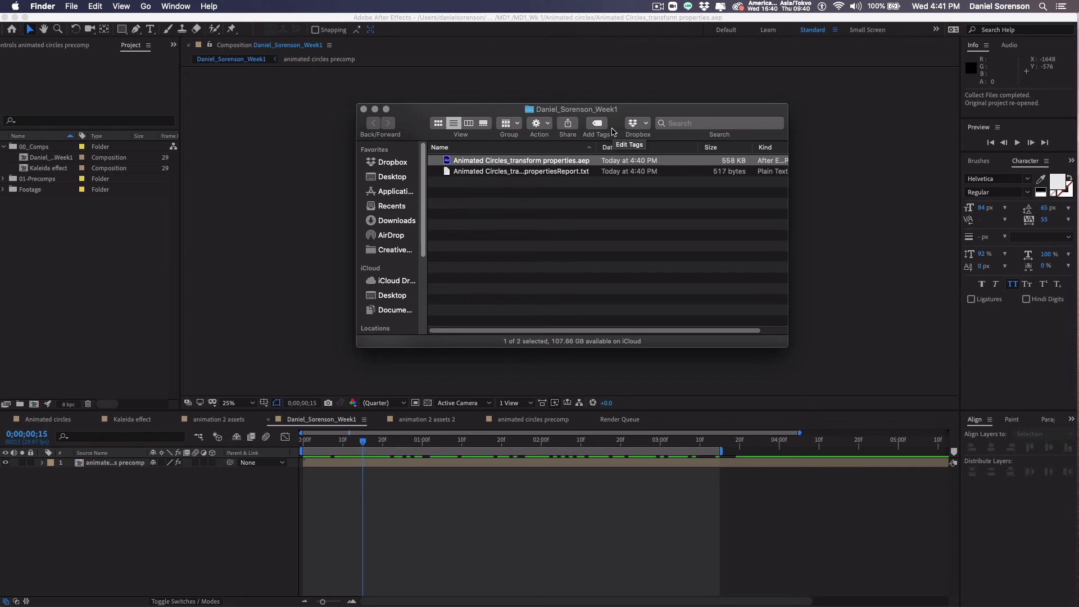
pyautogui.click(563, 368)
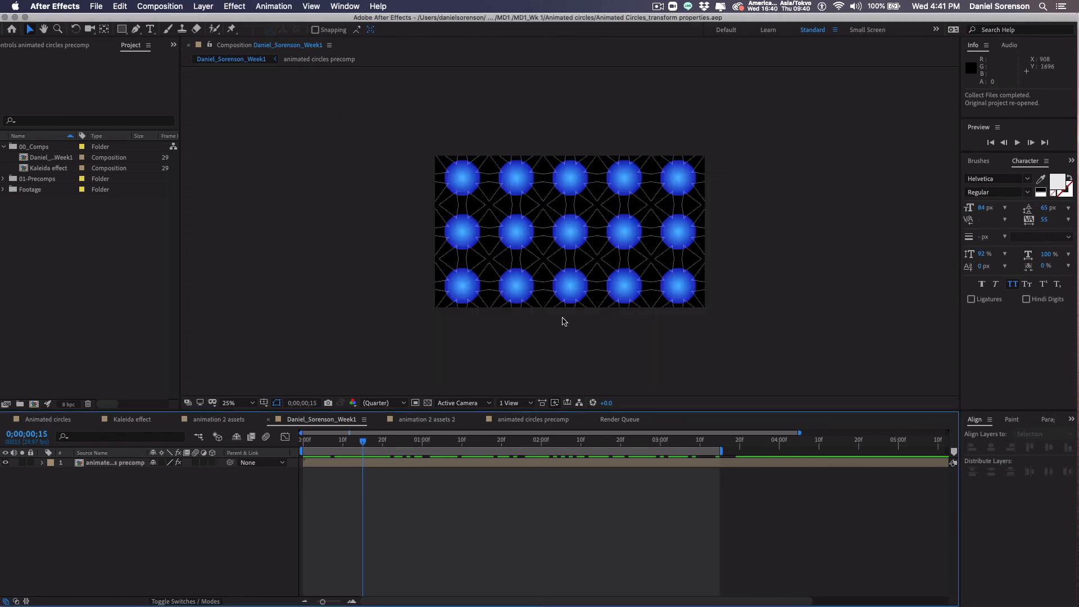